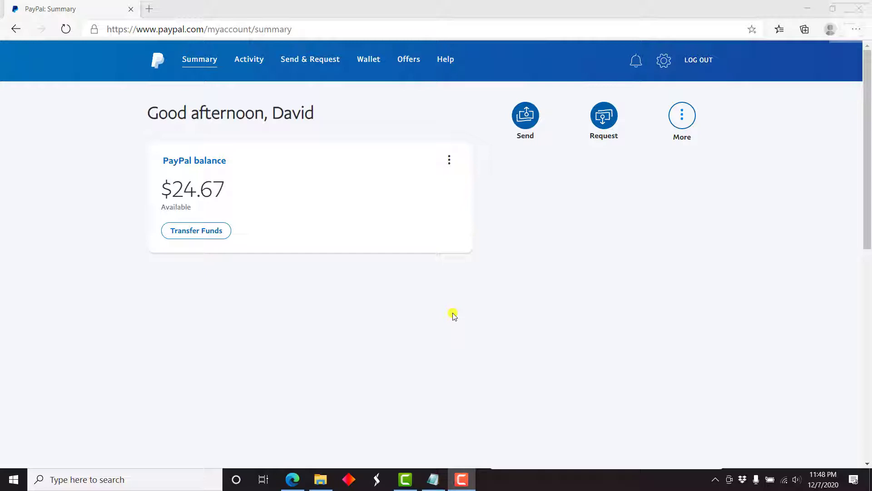
Start a new invoice from the Send & Request area.
left_click(314, 66)
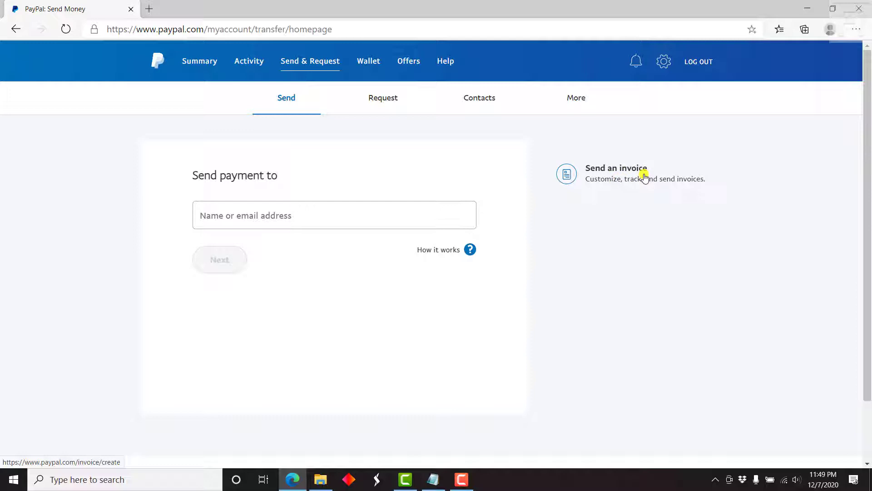
left_click(606, 165)
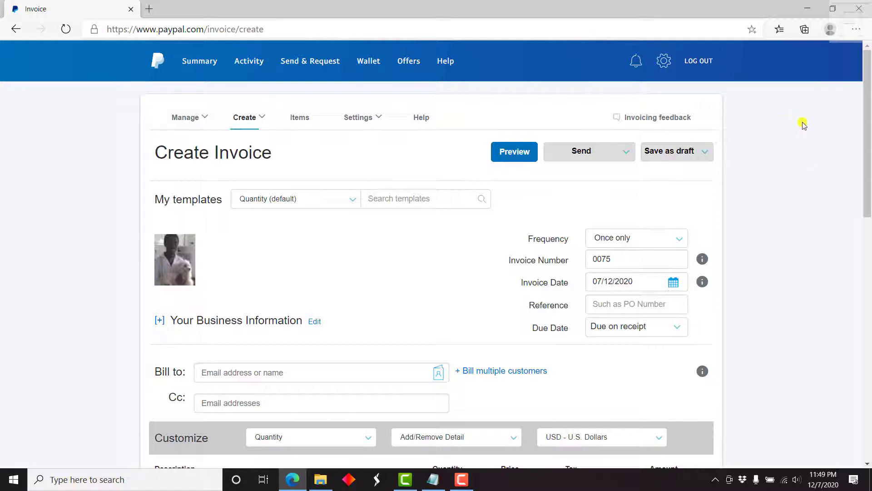
left_click(193, 122)
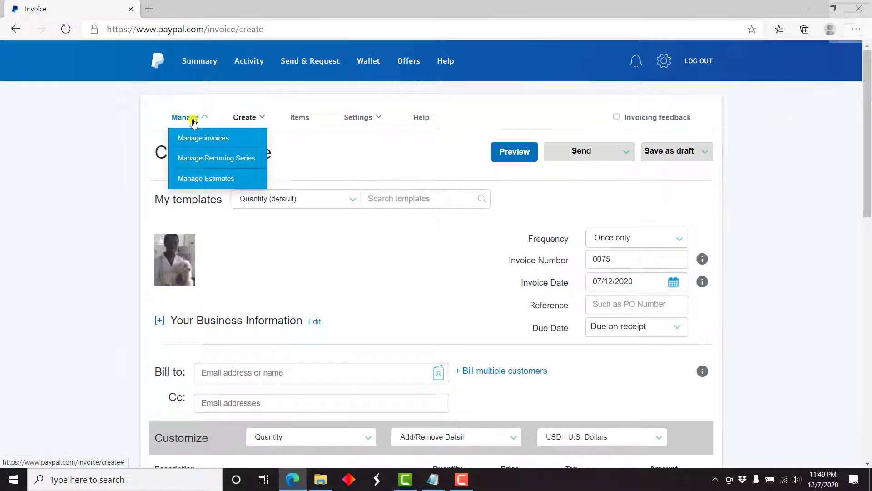
left_click(249, 119)
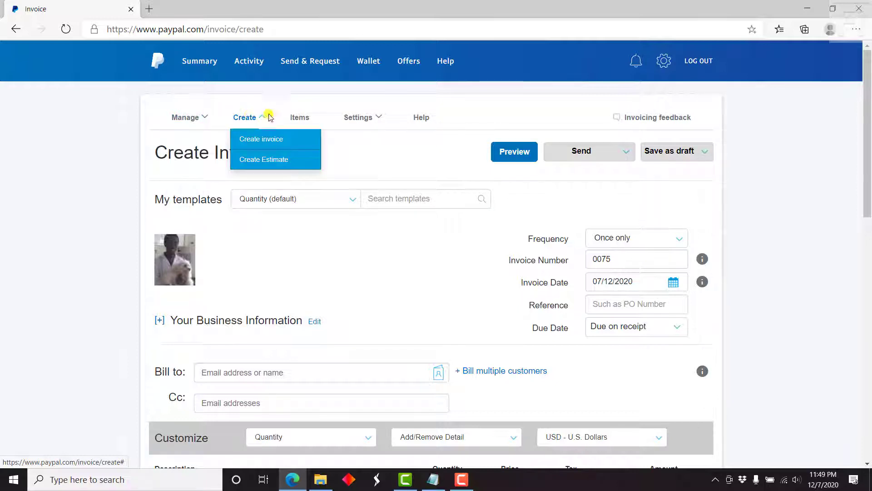
mouse_move(355, 121)
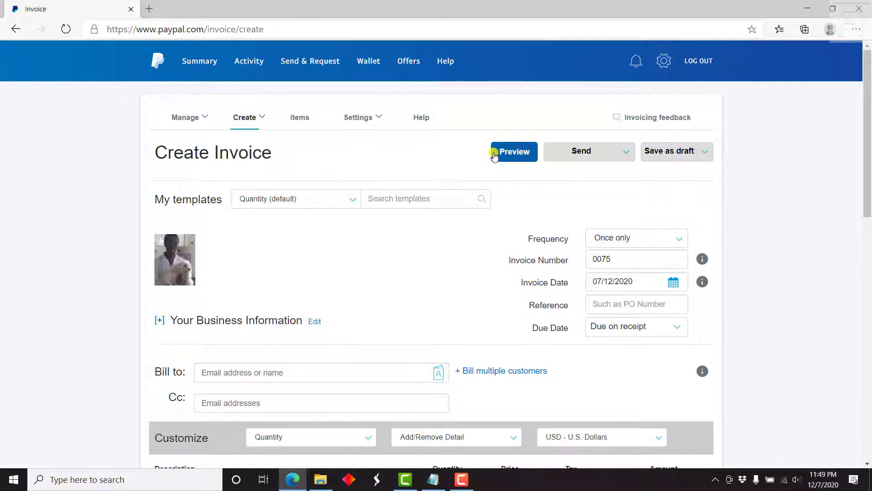
left_click(571, 153)
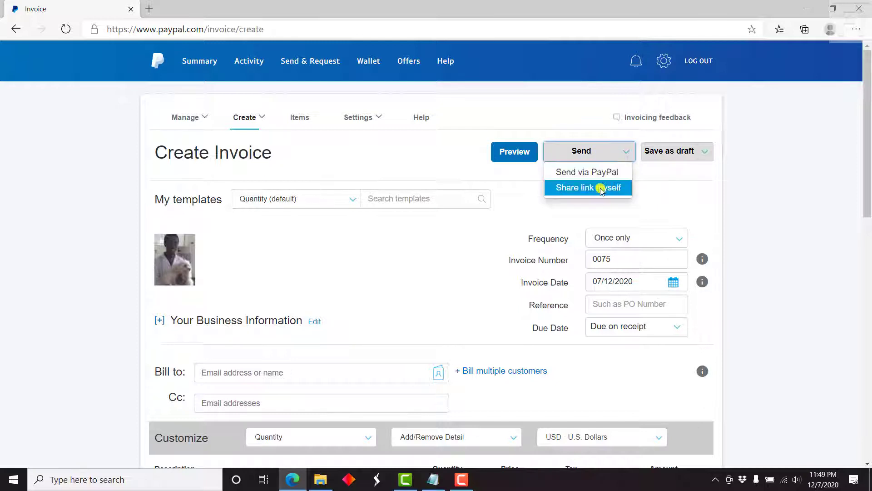
left_click(702, 154)
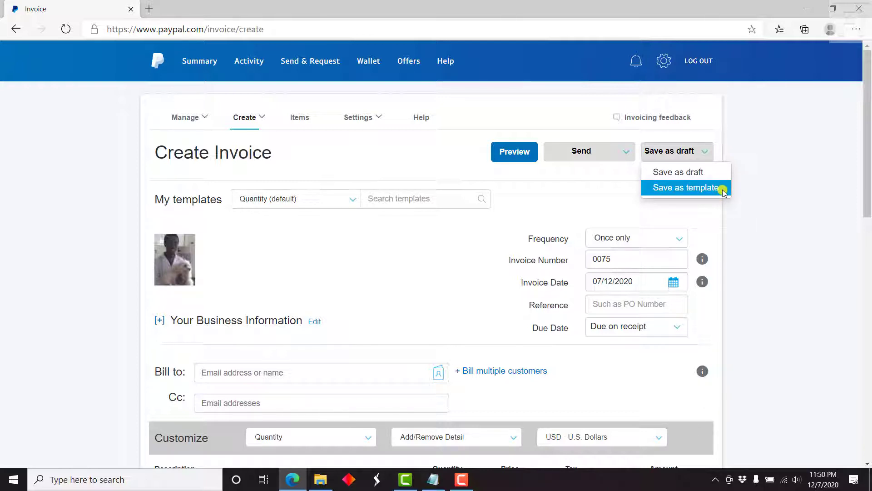
left_click(791, 177)
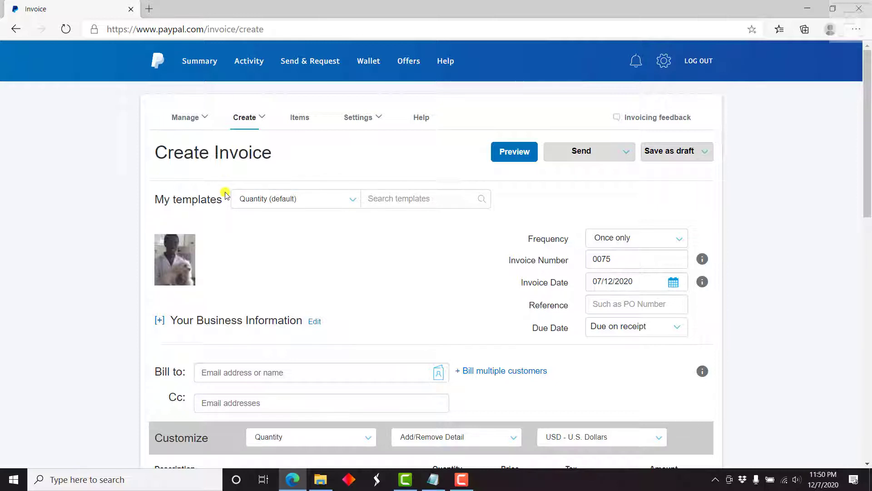
Apply the Hours template to the new invoice.
left_click(354, 200)
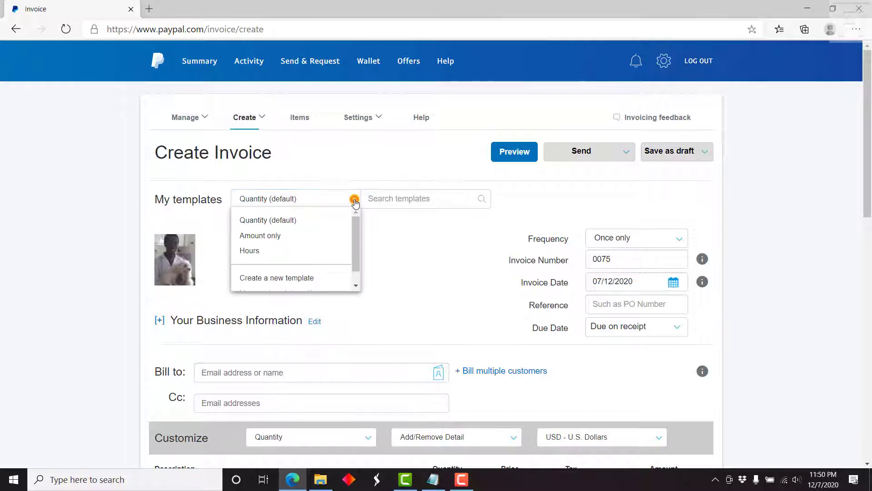
left_click(264, 248)
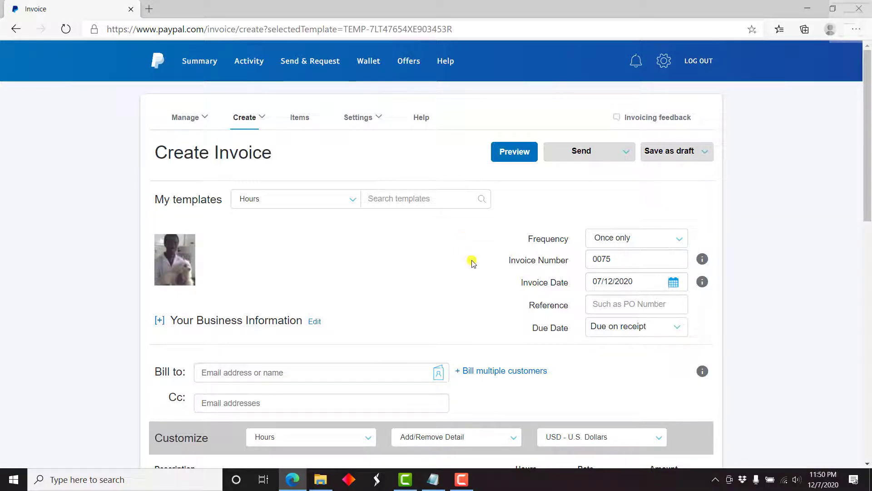
Examine the invoice's logo, number and date hints, due date choices and business information section.
mouse_move(164, 259)
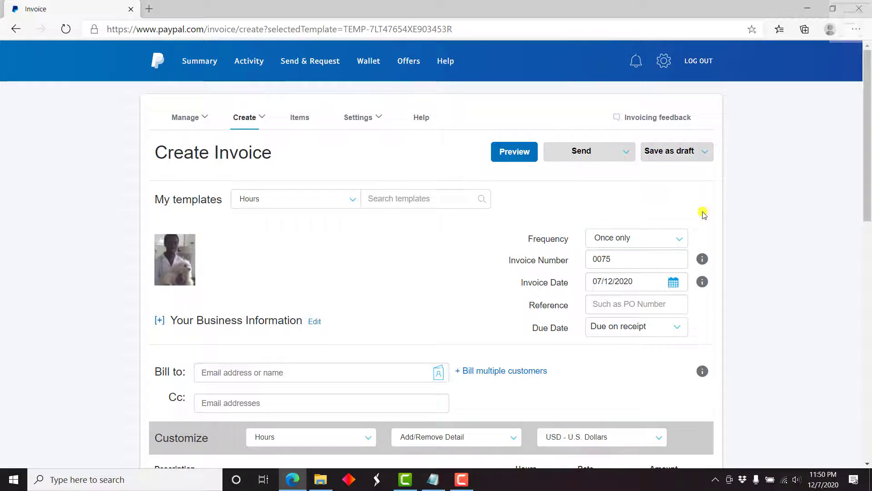
mouse_move(705, 260)
mouse_move(705, 284)
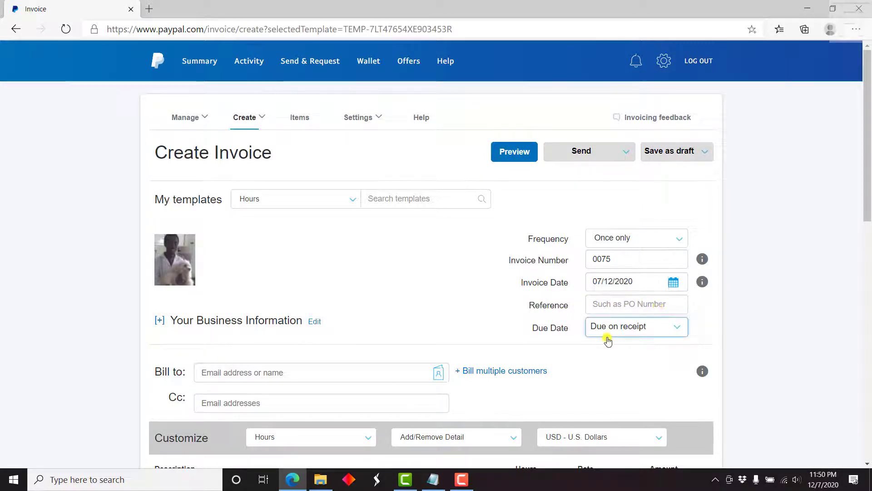
left_click(683, 335)
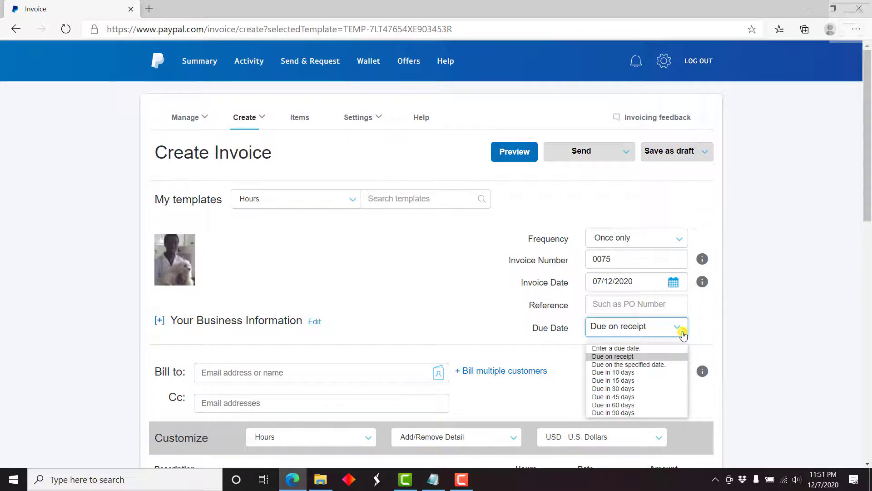
left_click(721, 326)
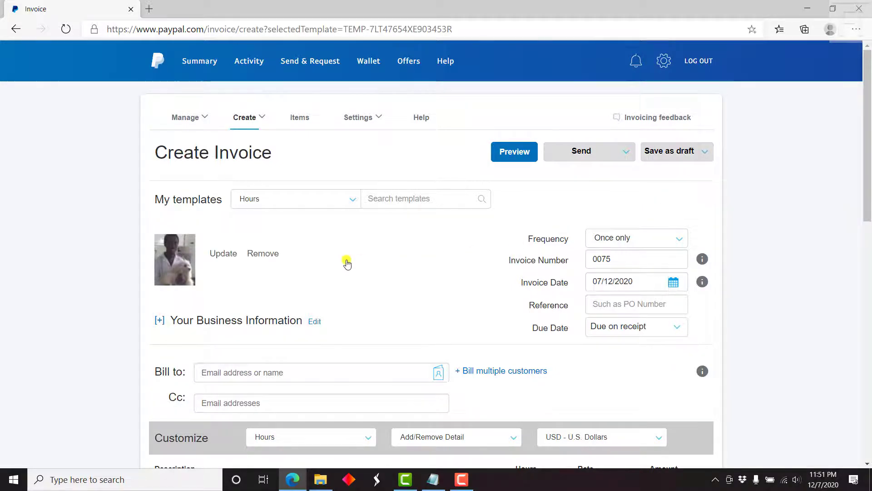
left_click(159, 322)
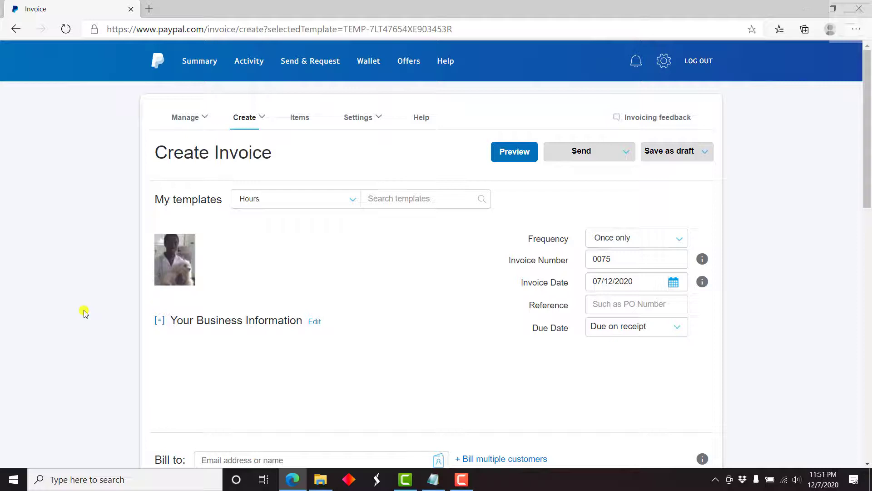
left_click(159, 321)
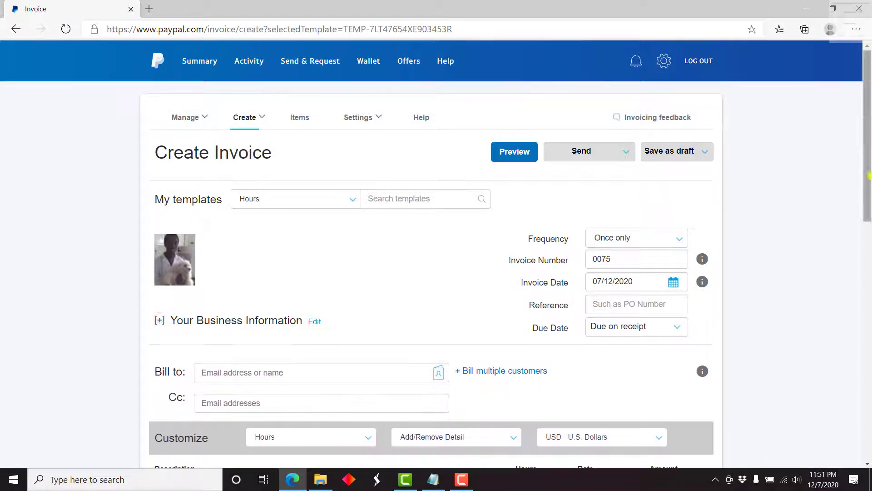
Add a new customer as the bill-to recipient of the invoice.
left_click_drag(868, 172, 869, 215)
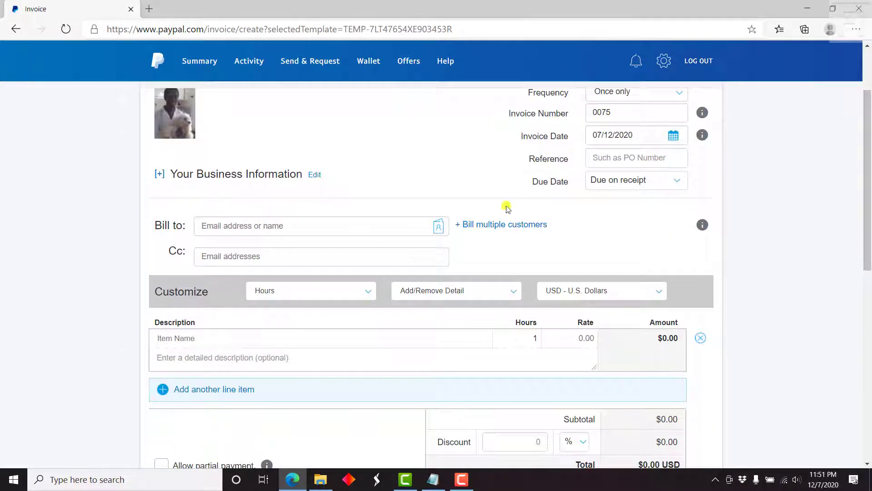
left_click(246, 226)
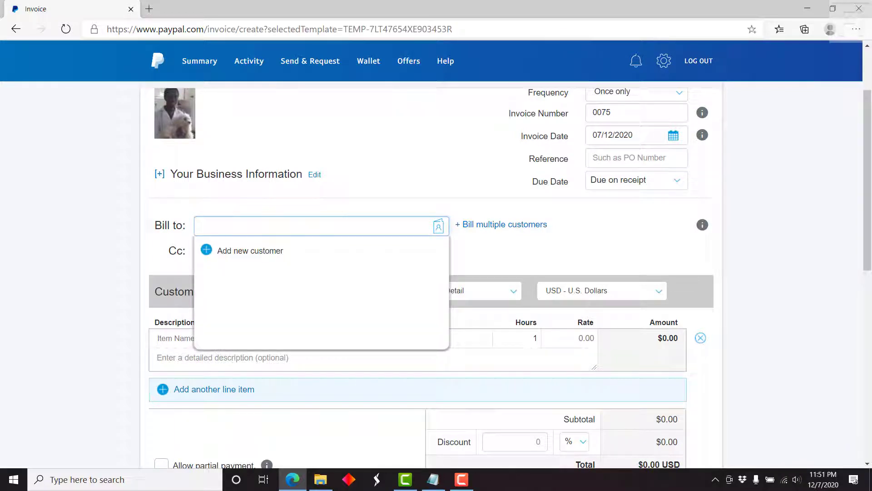
left_click(243, 250)
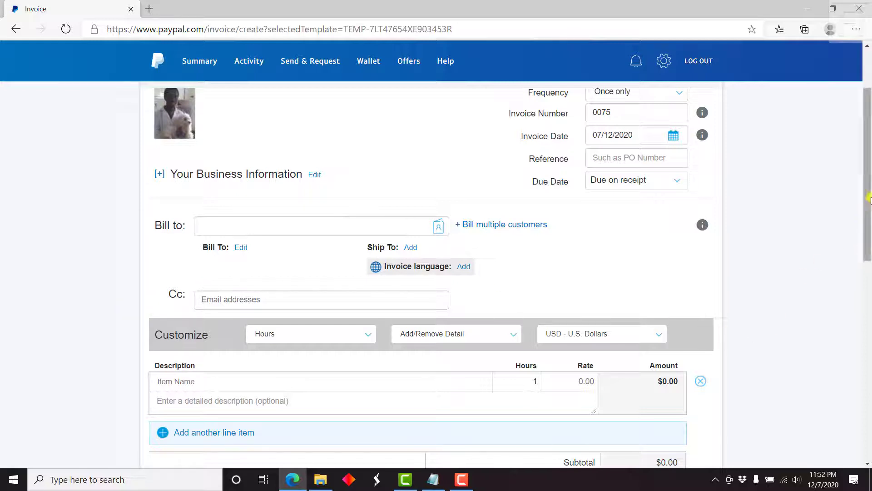
Examine the invoice's customization choices for billing unit, line-item details and currency.
left_click_drag(870, 199, 869, 220)
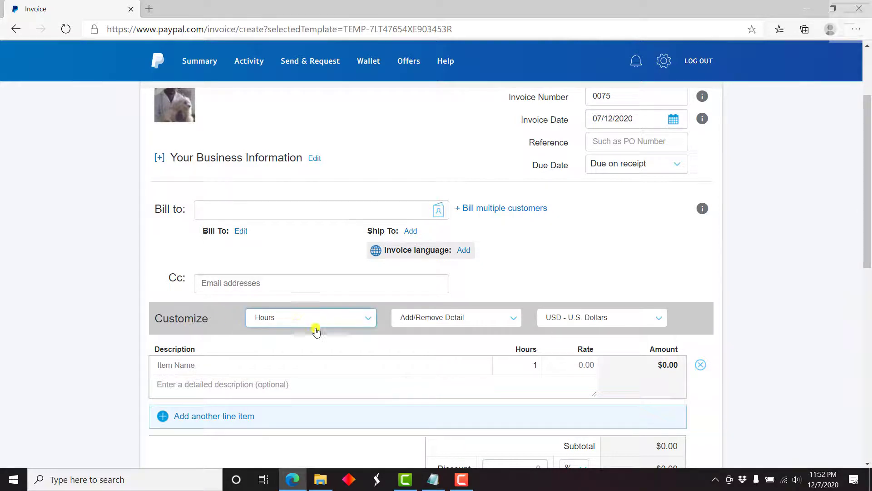
left_click(361, 322)
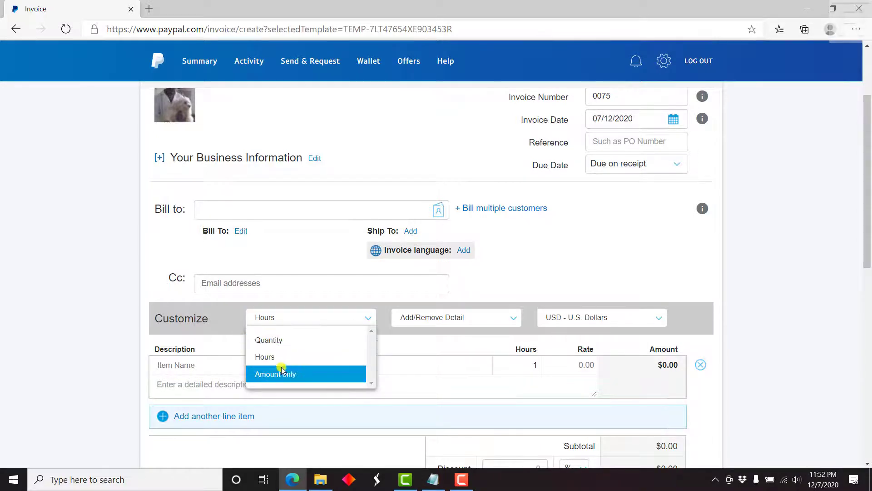
left_click(208, 324)
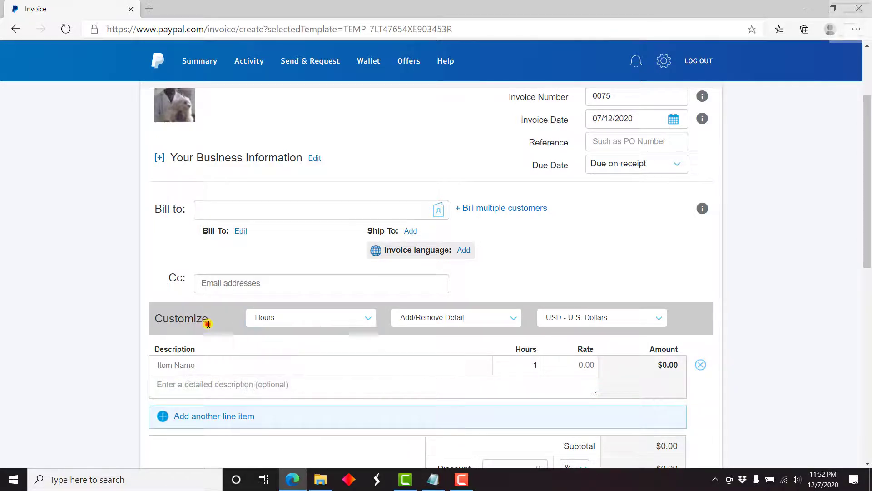
left_click(461, 324)
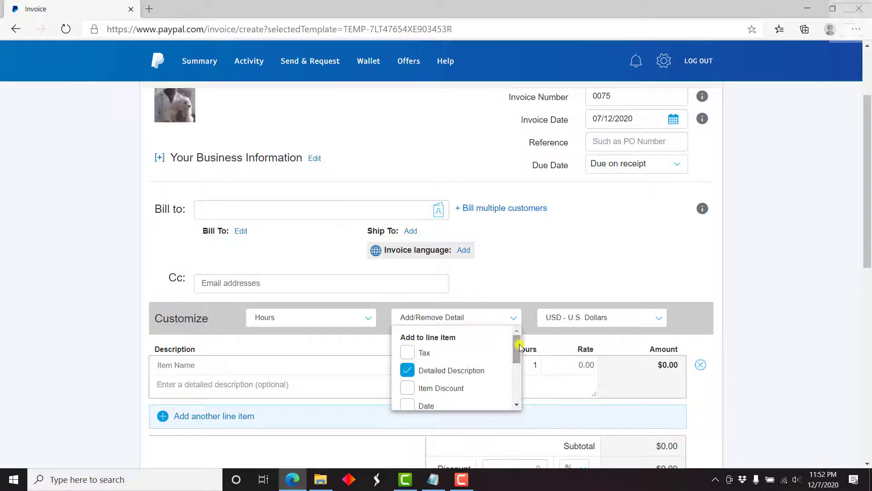
mouse_move(517, 354)
left_mouse_down()
mouse_move(518, 389)
mouse_move(517, 343)
left_mouse_up()
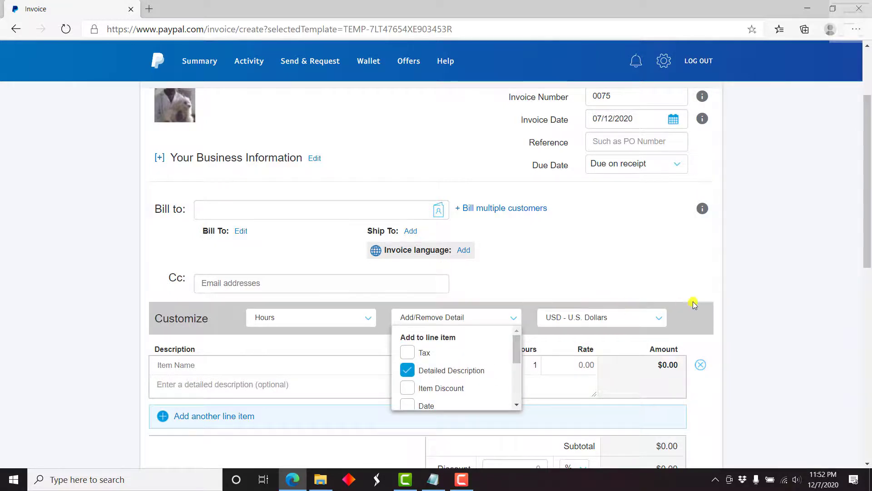
left_click(664, 319)
left_click(666, 319)
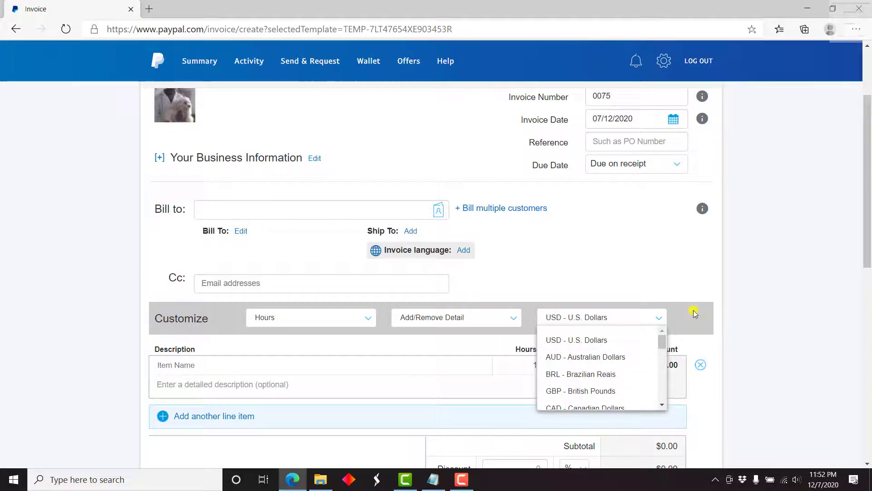
left_click(822, 277)
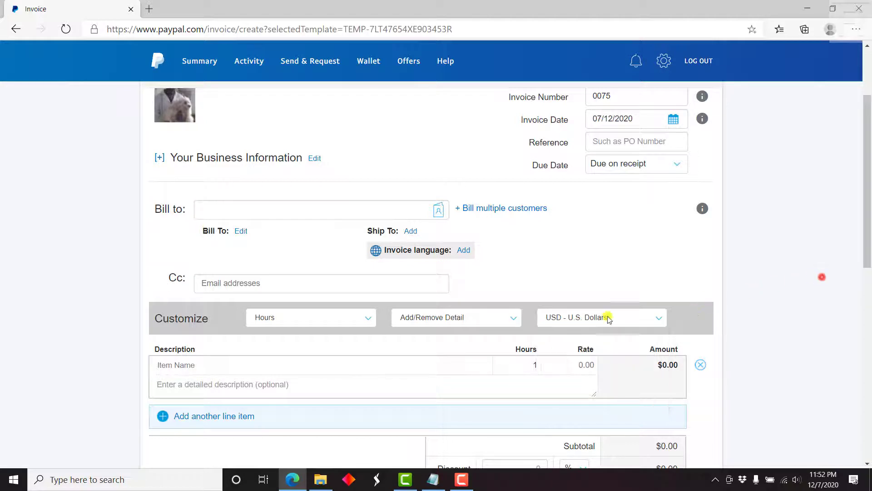
Fill in the first line item as "Videos for YouTube" with 10 hours at a rate of 15.
left_click(197, 368)
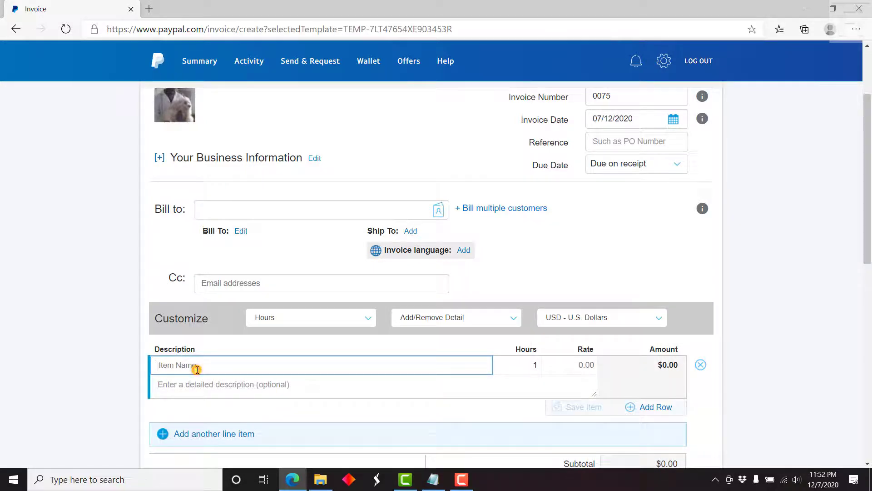
type("VIdeo")
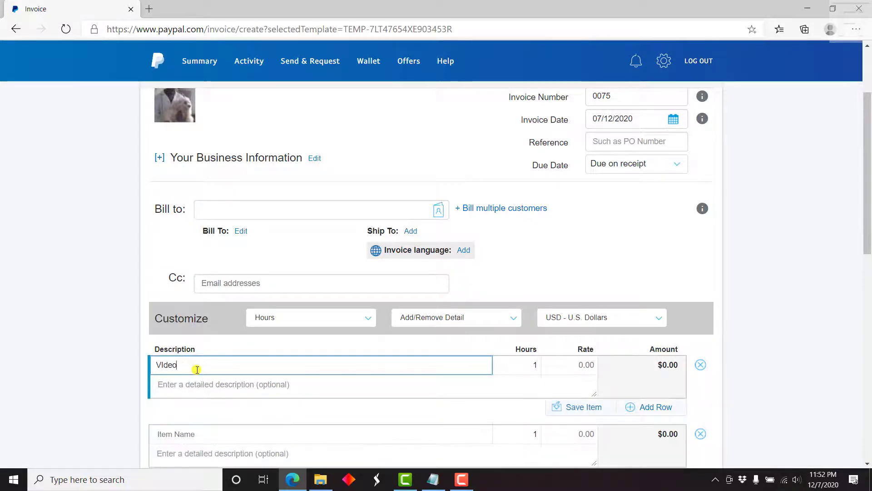
type("eos ")
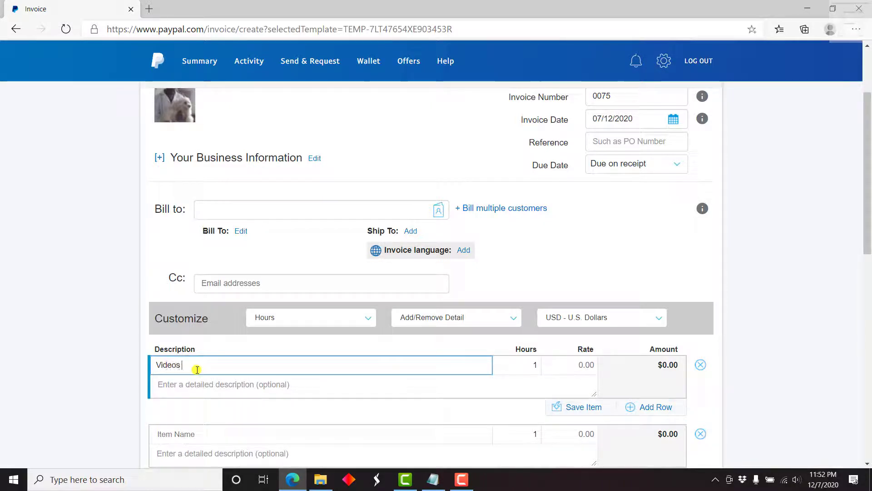
type("for YouTUb")
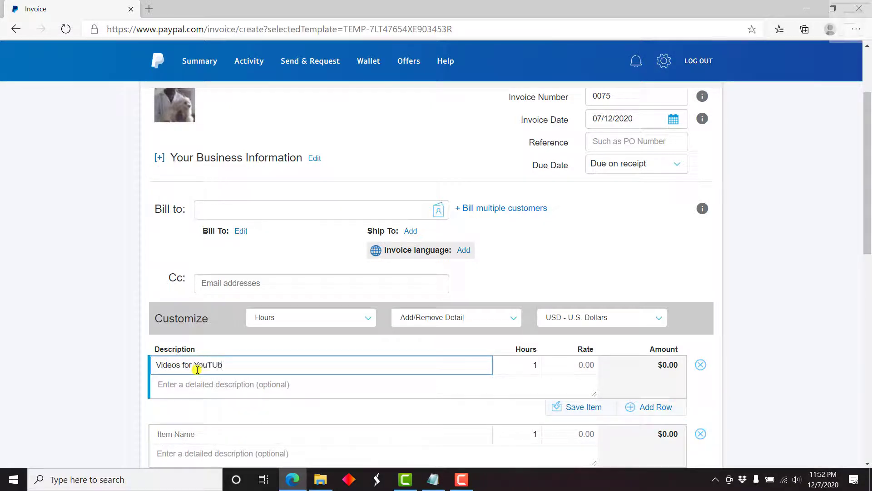
type("eu")
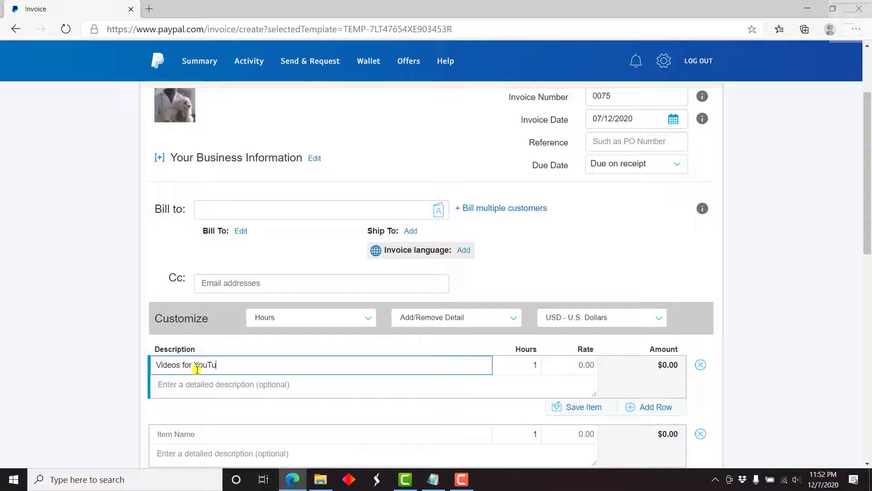
key("Tab")
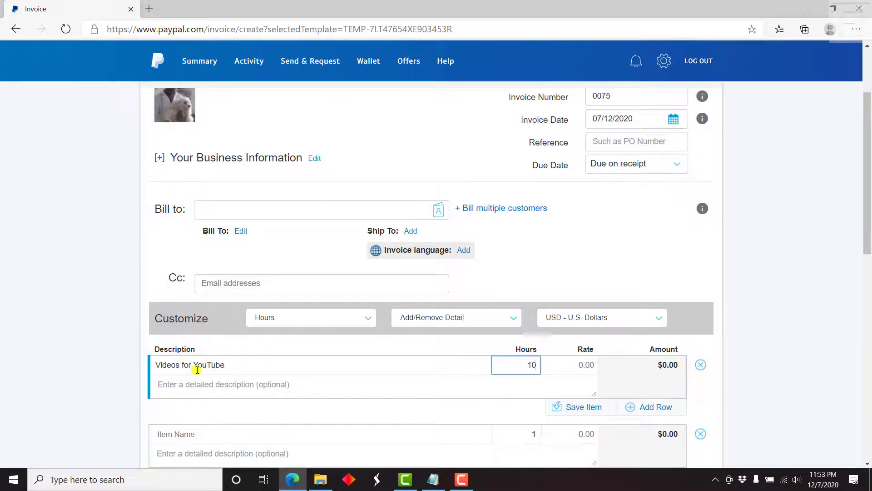
key("Tab")
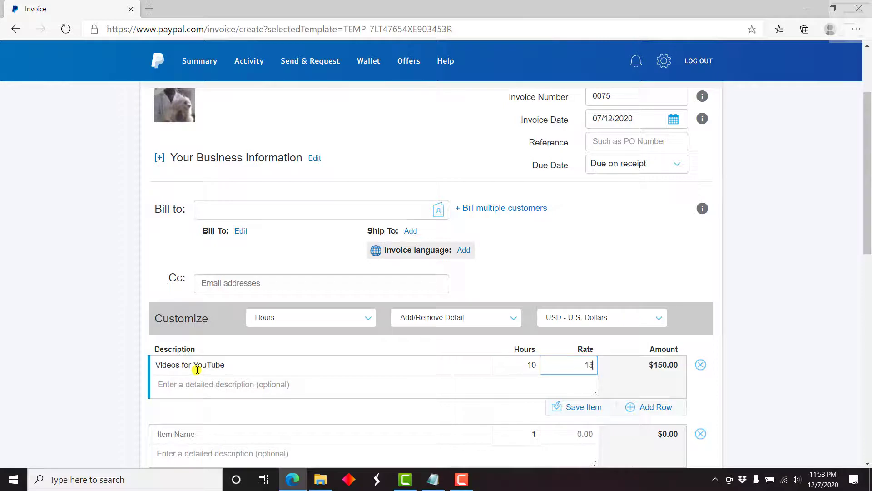
left_click(792, 268)
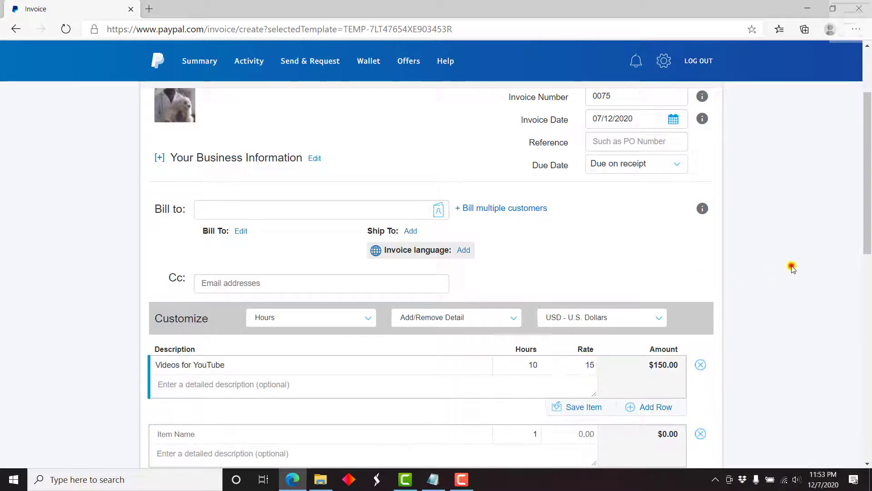
left_click_drag(869, 186, 869, 276)
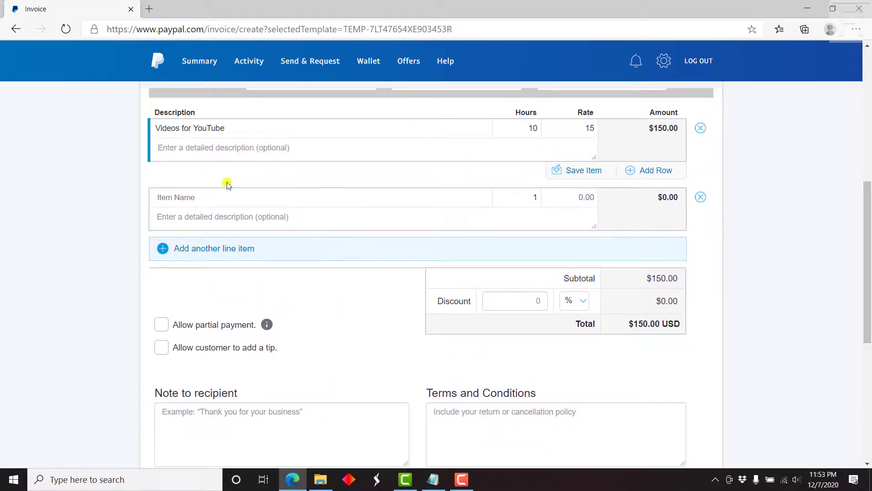
Add another blank line item below the empty second item of the invoice.
left_click(194, 200)
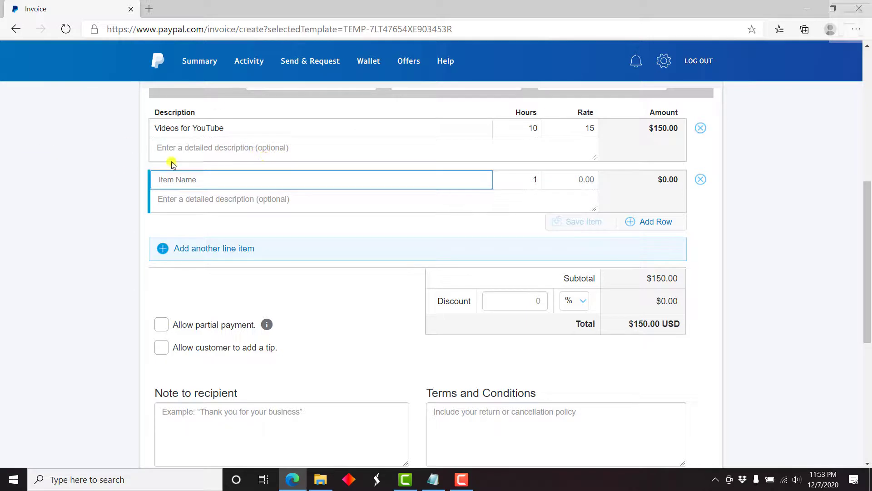
left_click(163, 249)
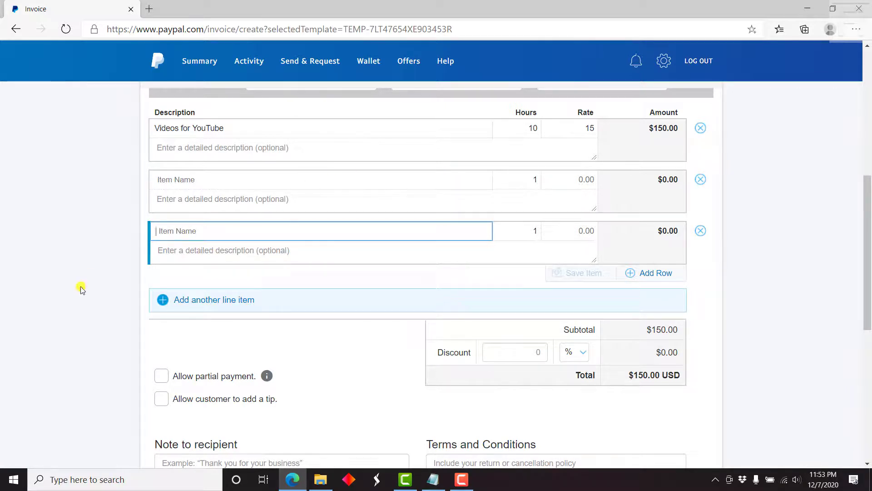
left_click(78, 299)
Open the invoice's preview and review its details from the header to the total.
left_click_drag(869, 230, 853, 291)
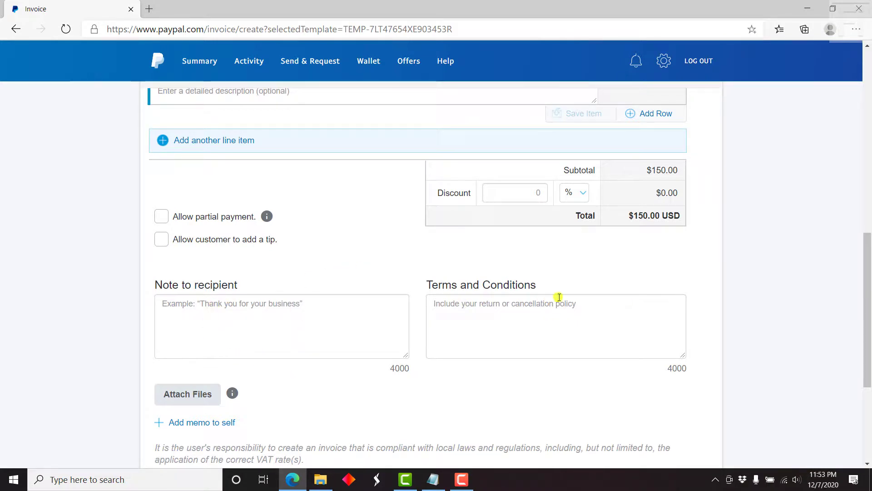
left_click_drag(867, 275, 868, 368)
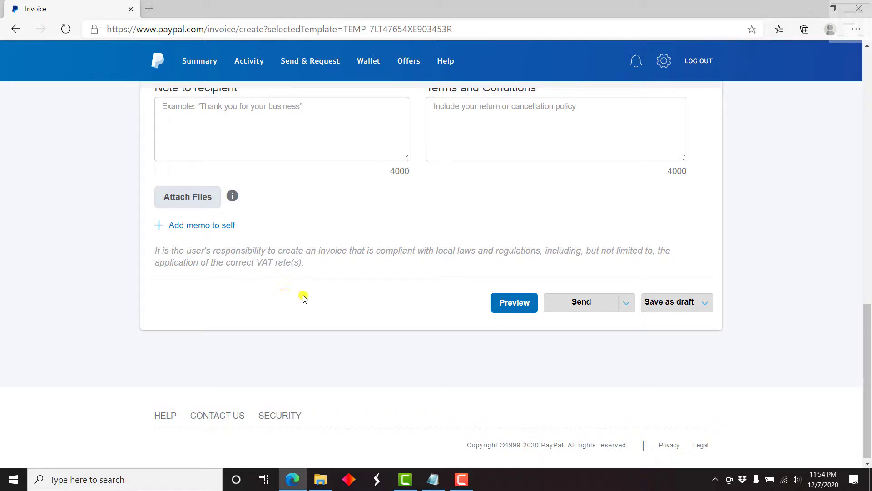
left_click(508, 308)
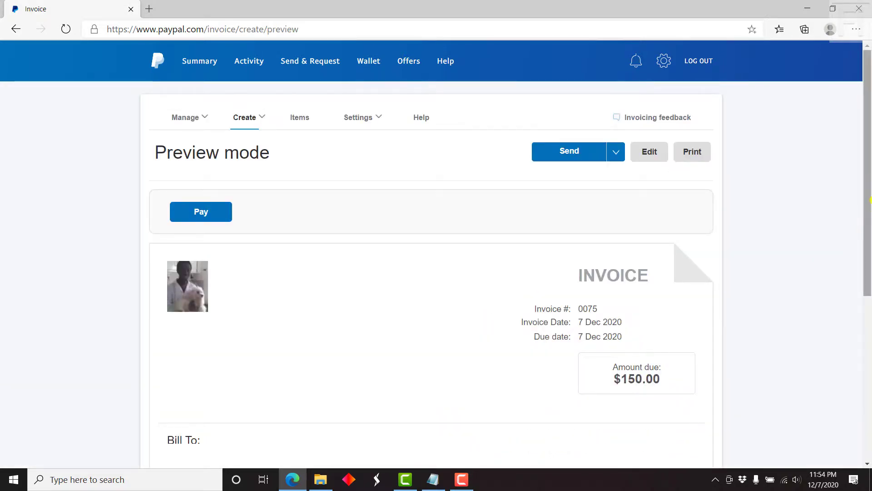
left_click_drag(870, 173, 869, 260)
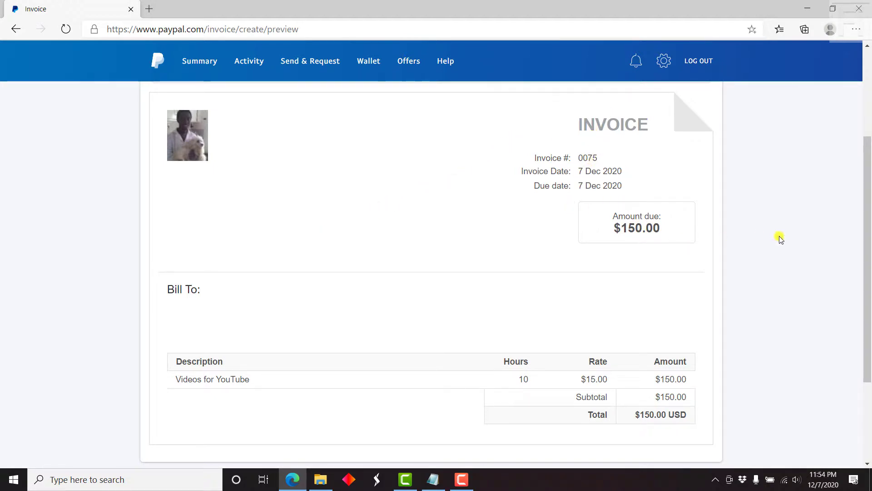
left_click_drag(869, 255, 868, 304)
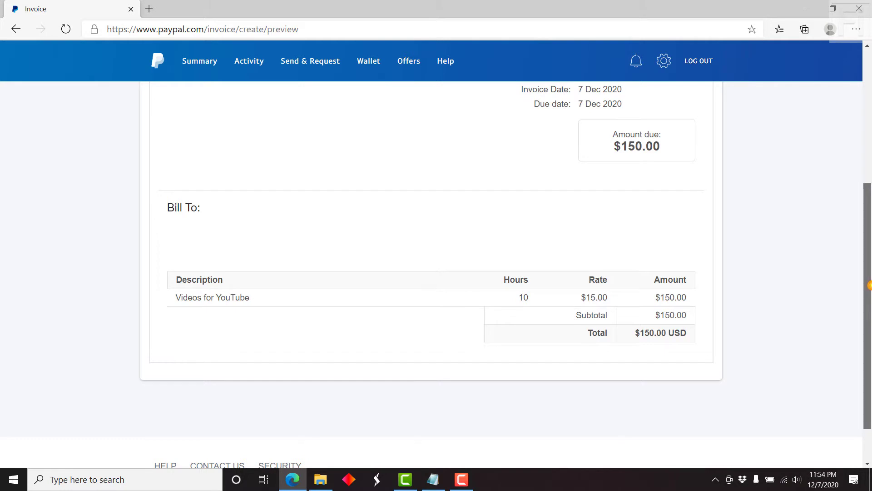
left_click_drag(870, 287, 870, 144)
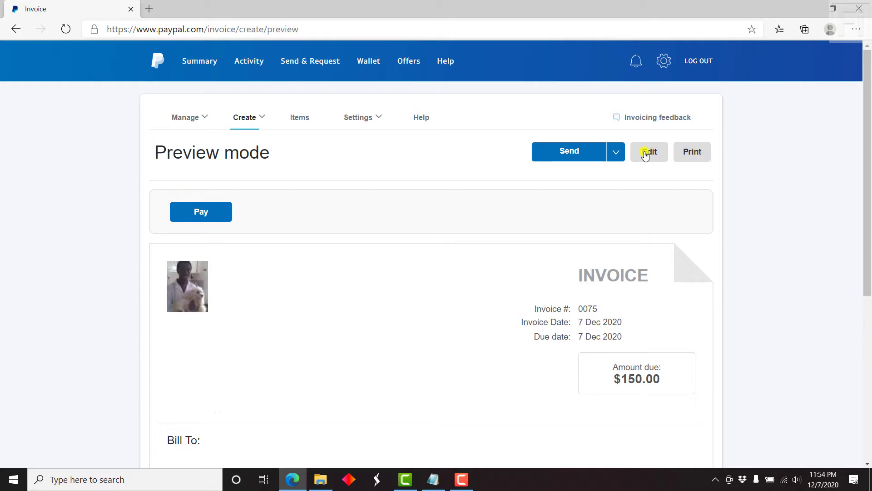
Open the choices for how to send the previewed invoice.
left_click(619, 153)
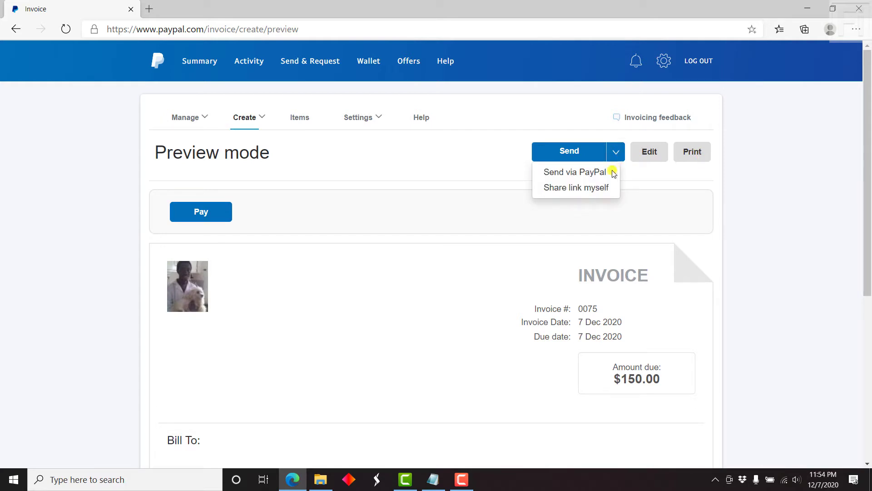